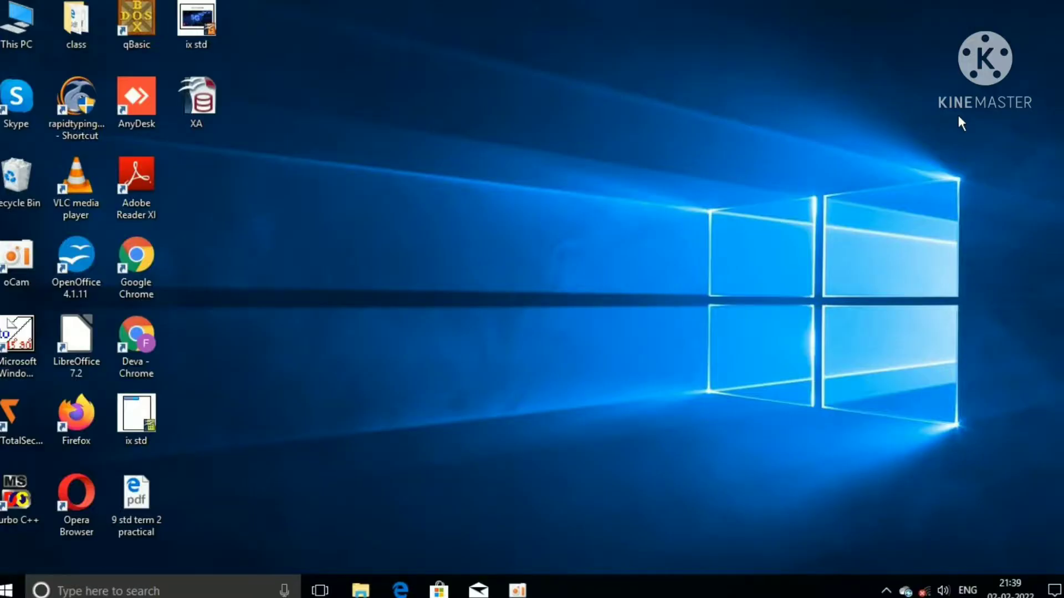
Step: Open the XA.odb database from the Windows desktop in OpenOffice Base
double_click(198, 105)
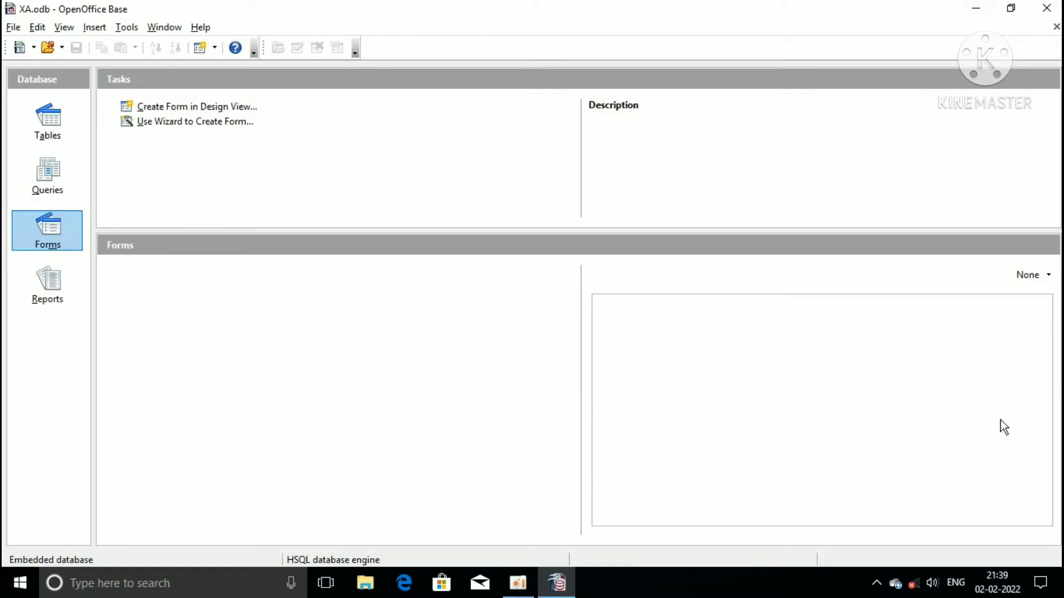
Step: Start the Report Wizard from the XA database's Reports section
click(54, 288)
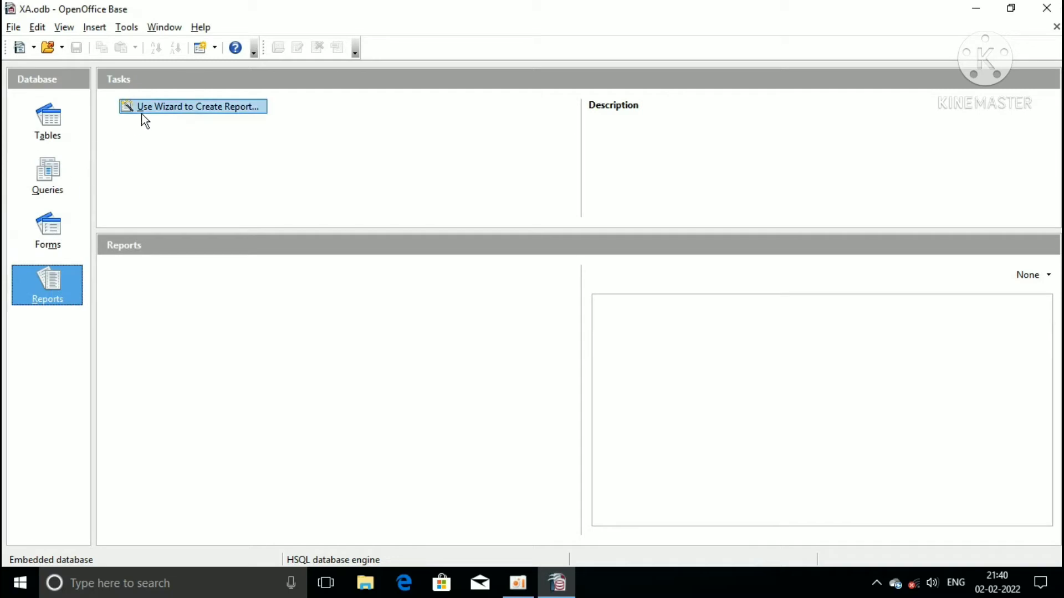
click(202, 110)
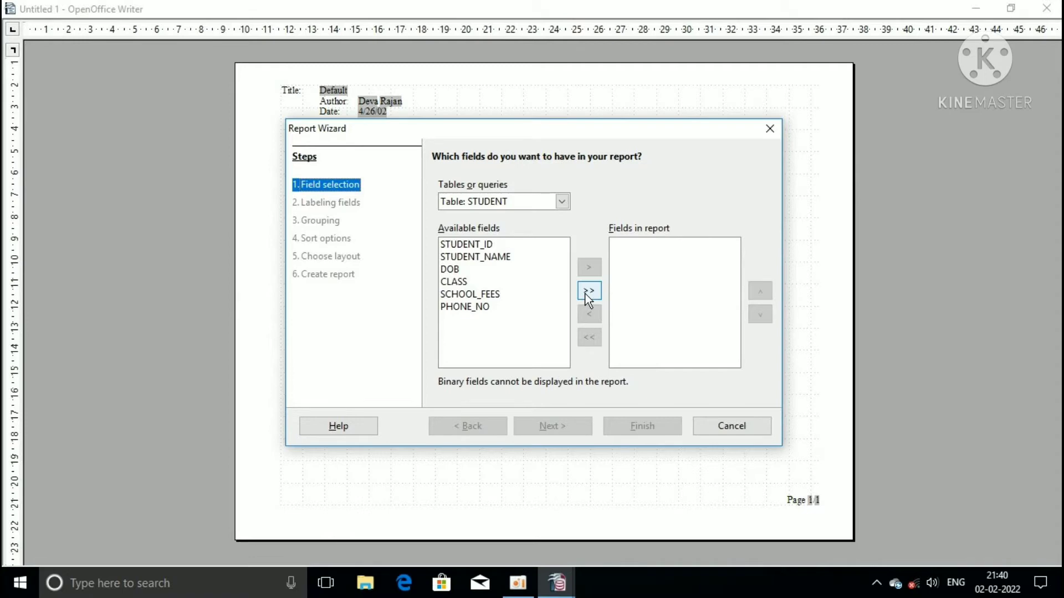
Step: Move all six STUDENT fields, STUDENT_ID through PHONE_NO, into the report
click(586, 294)
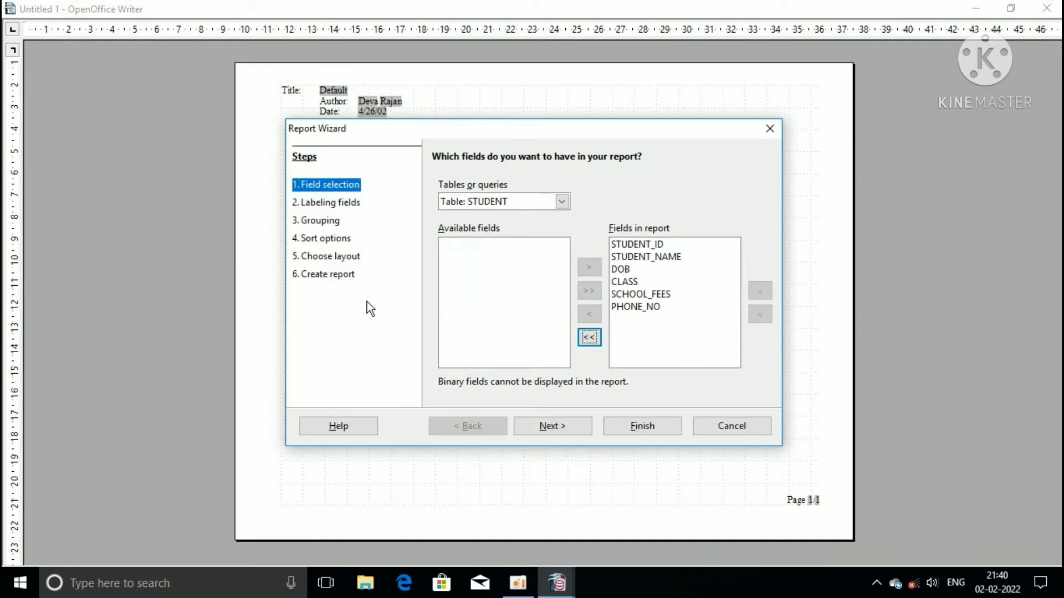
Step: Relabel STUDENT_ID, STUDENT_NAME and PHONE_NO with spaces in place of underscores
click(583, 428)
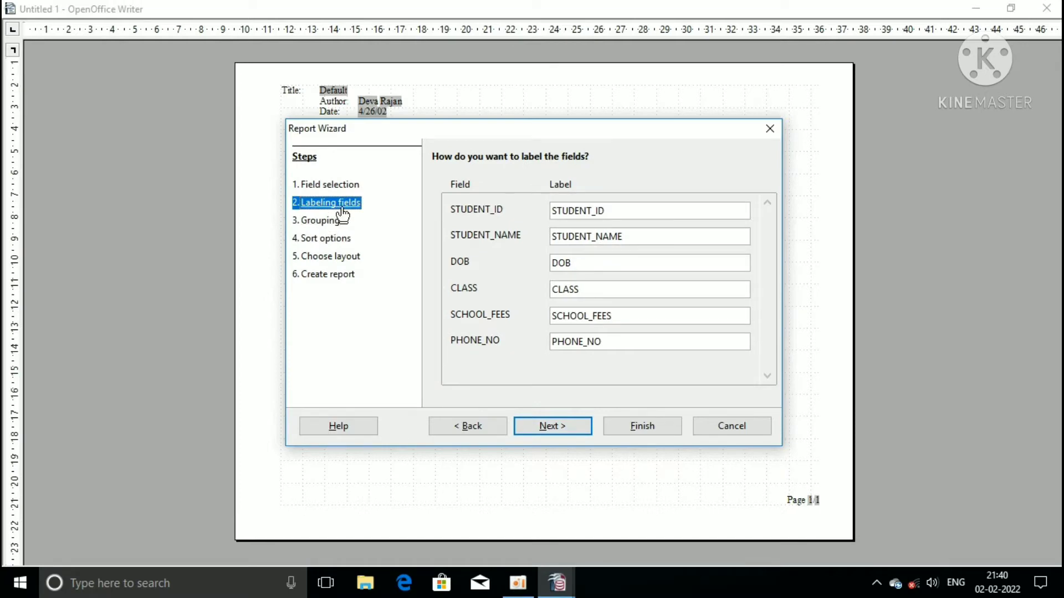
click(598, 214)
key(BackSpace)
click(594, 237)
key(BackSpace)
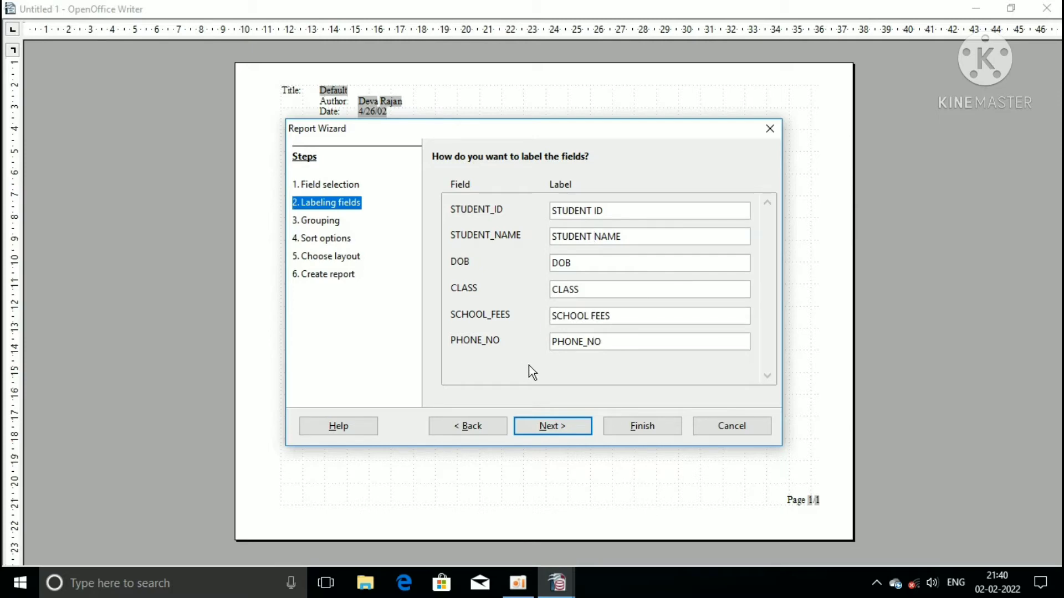
click(588, 341)
key(BackSpace)
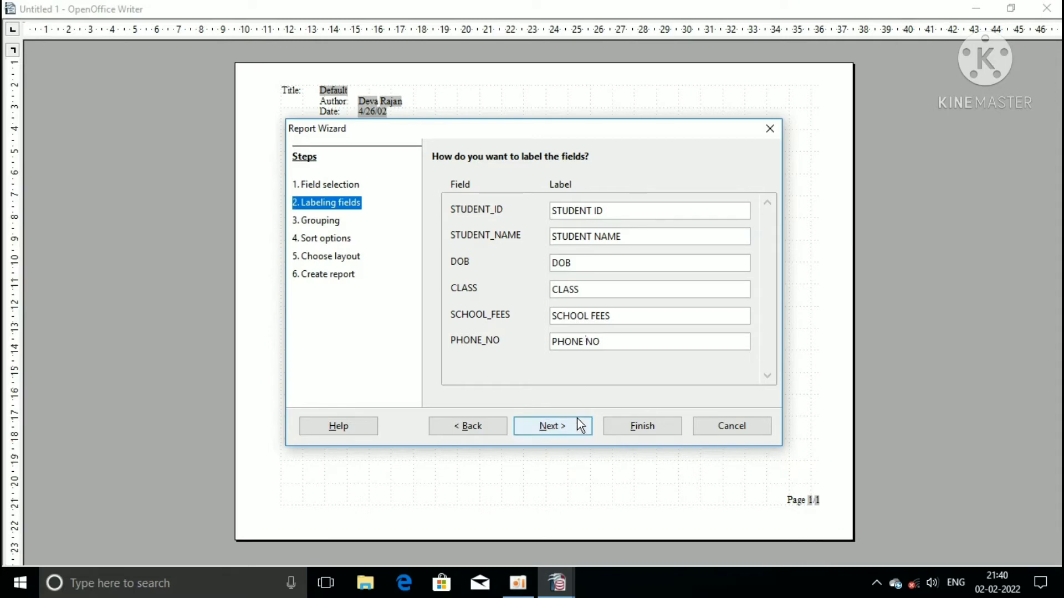
click(565, 429)
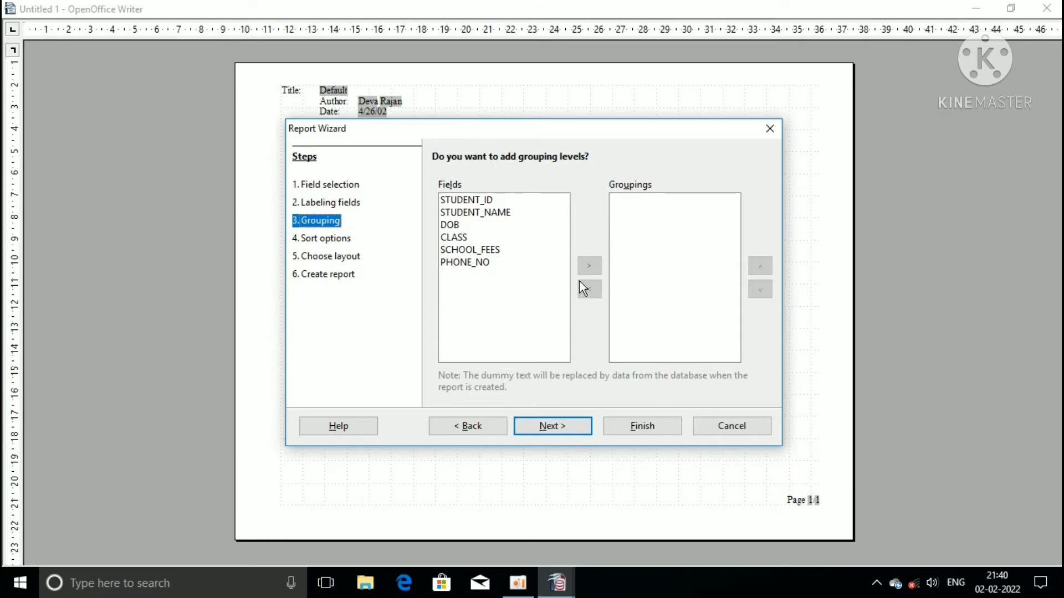
Step: Skip the grouping and sort options, leaving the report ungrouped and unsorted
click(568, 432)
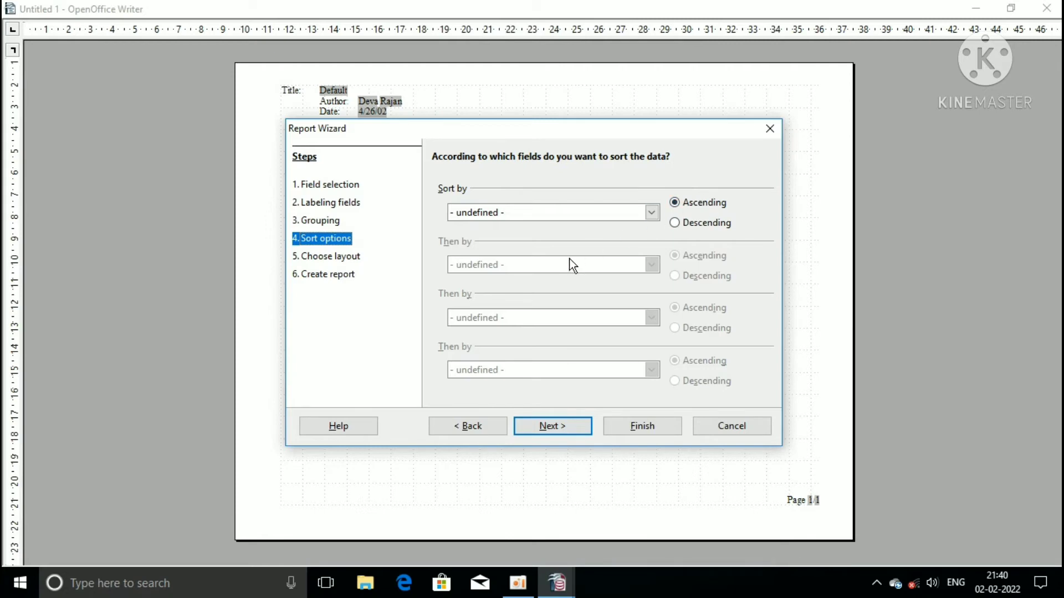
click(564, 427)
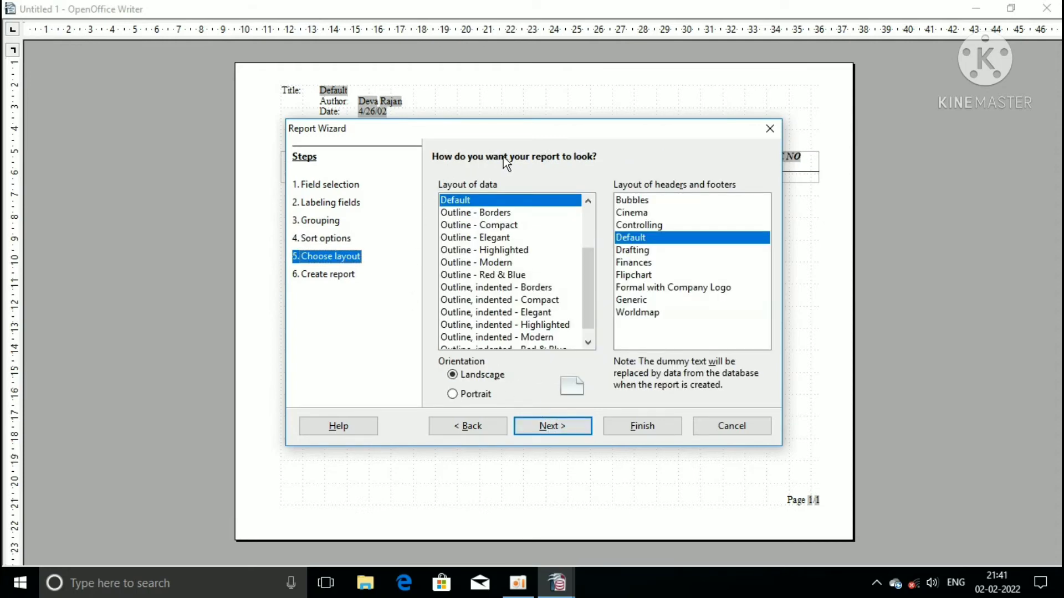
Step: Use the Outline, indented - Borders data layout with Flipchart headers and footers
click(520, 288)
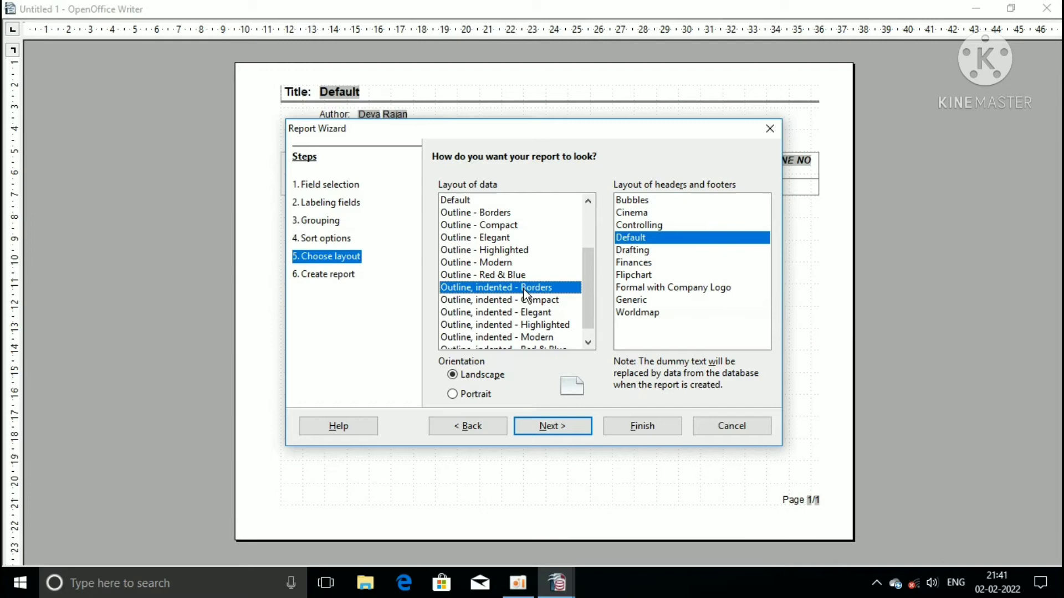
click(635, 276)
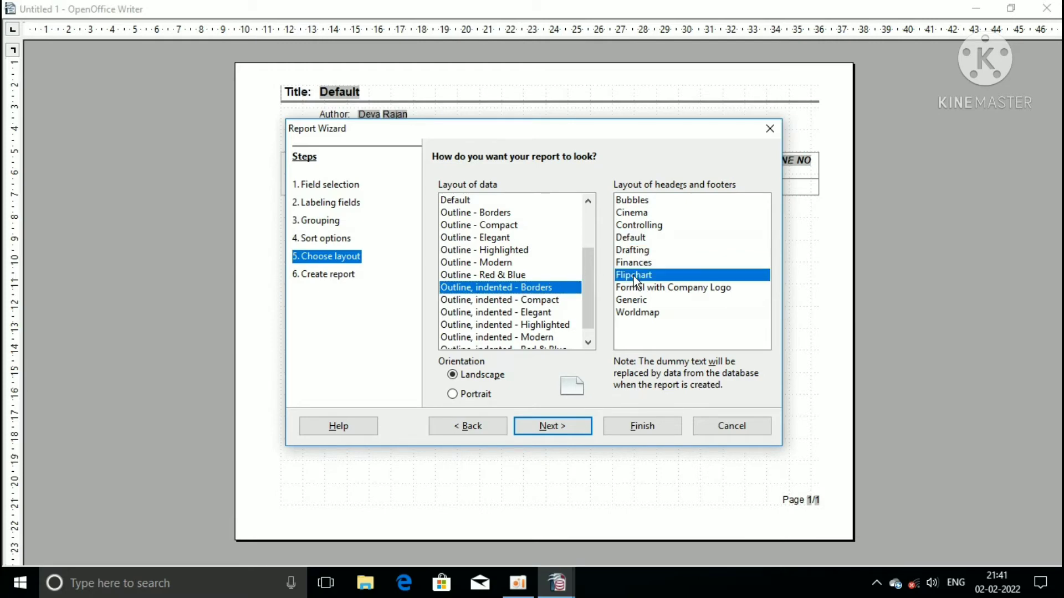
drag(677, 130, 808, 200)
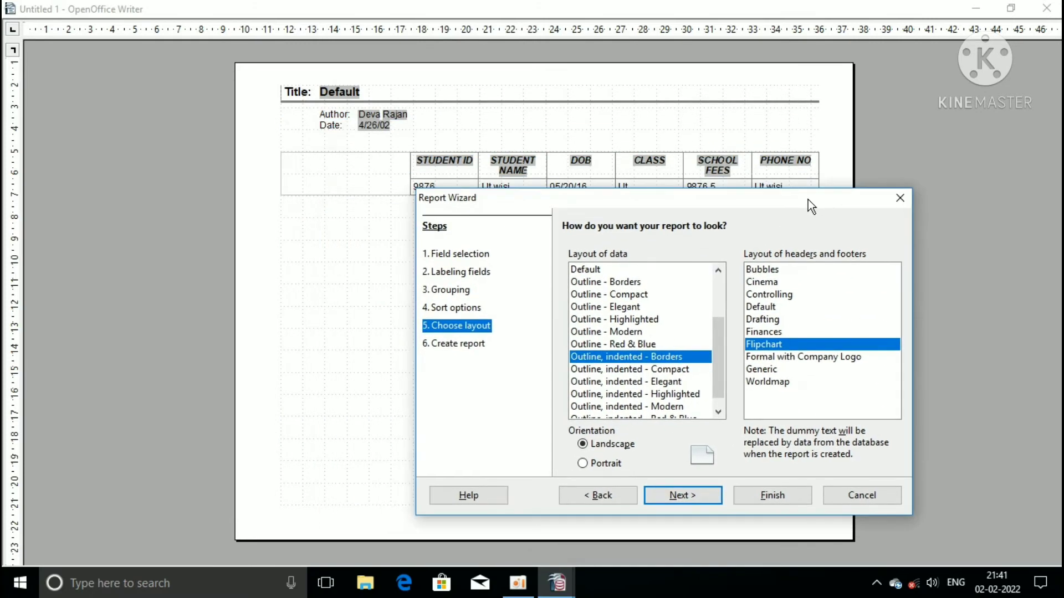
click(709, 497)
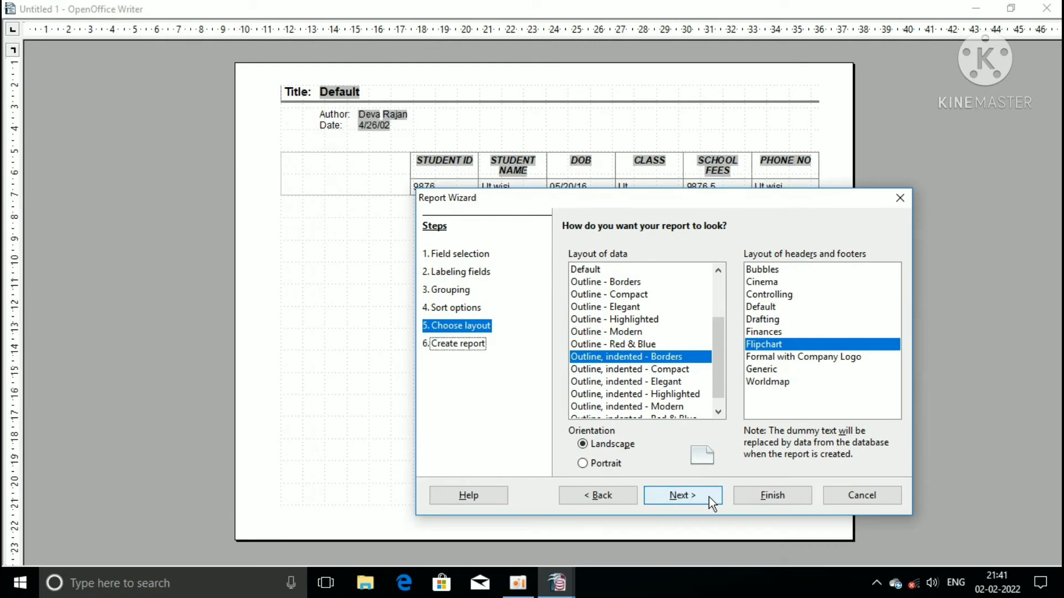
Step: Retitle the report STUDENT1 and finish it as a dynamic report
click(621, 270)
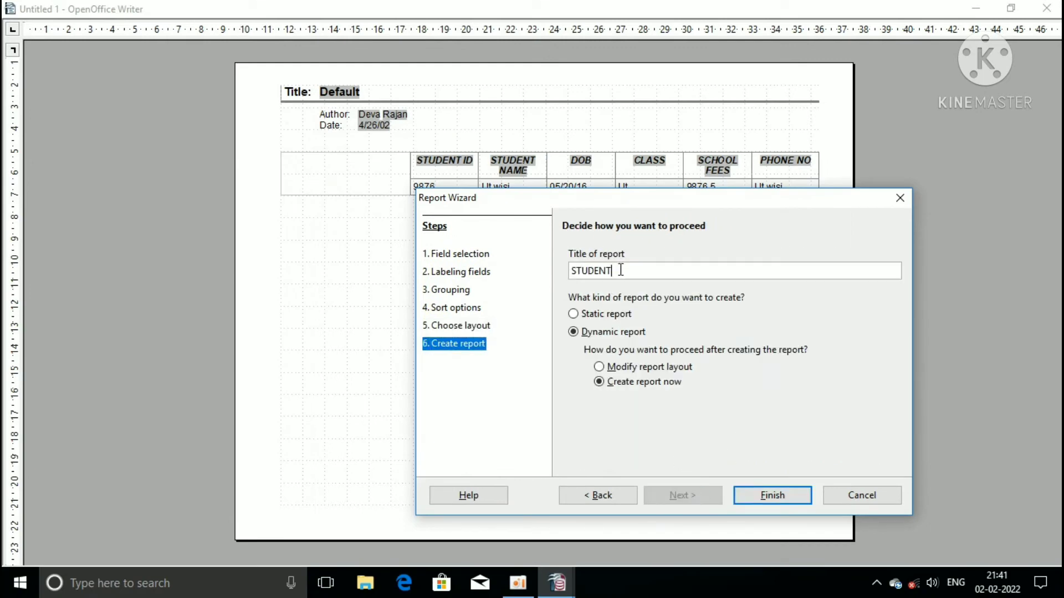
text(1)
click(768, 497)
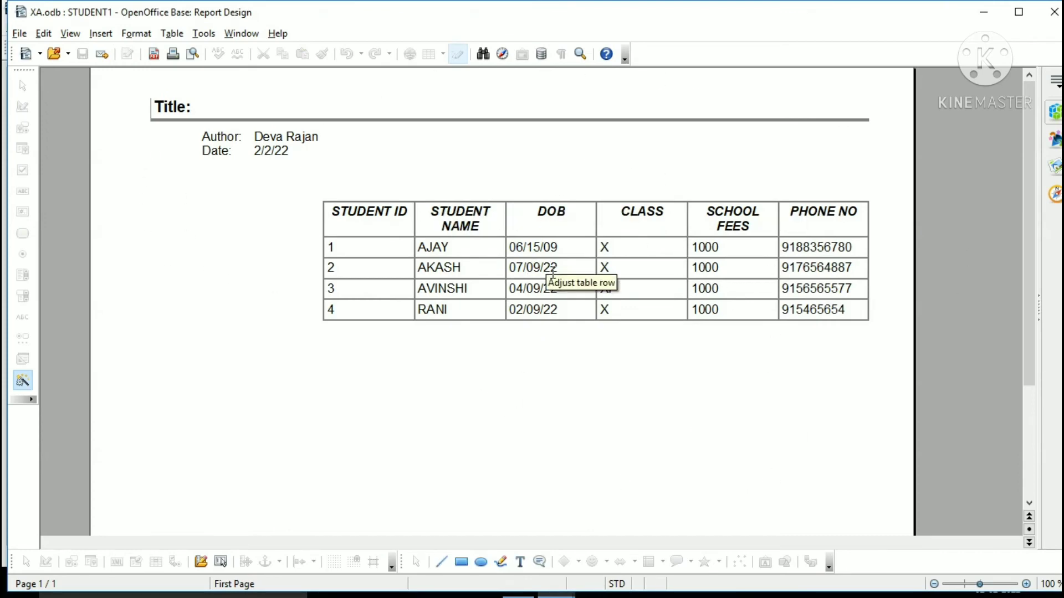
Step: Close the STUDENT1 report window and show the XA database's tables
click(1048, 17)
click(45, 130)
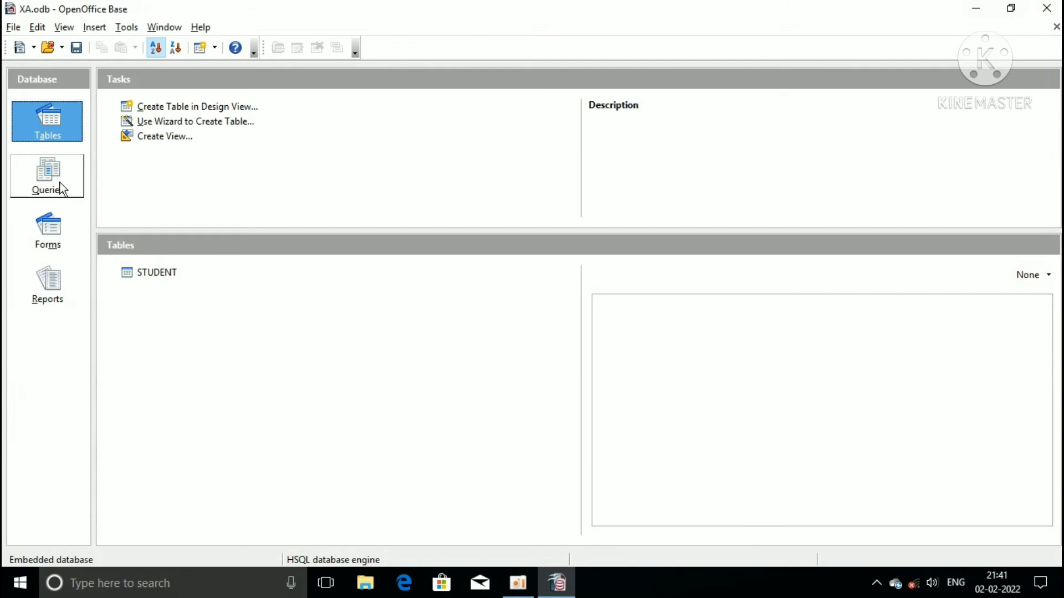
Step: In the STUDENT table, enter new record ID 5 with the student's name and birth date
double_click(133, 269)
click(66, 138)
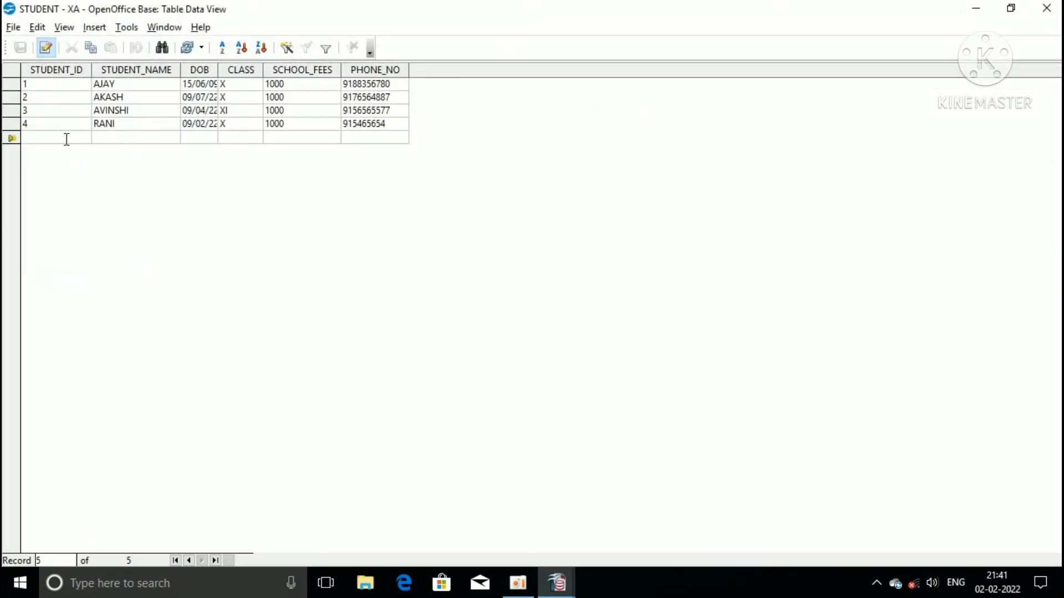
text(5)
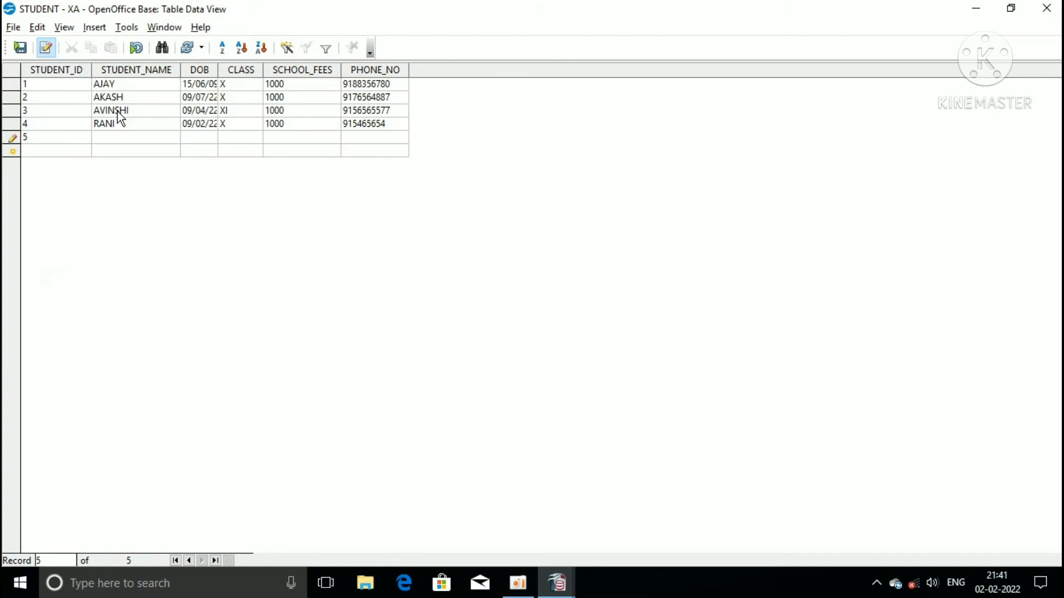
key(Tab)
text(RAKESH)
click(197, 141)
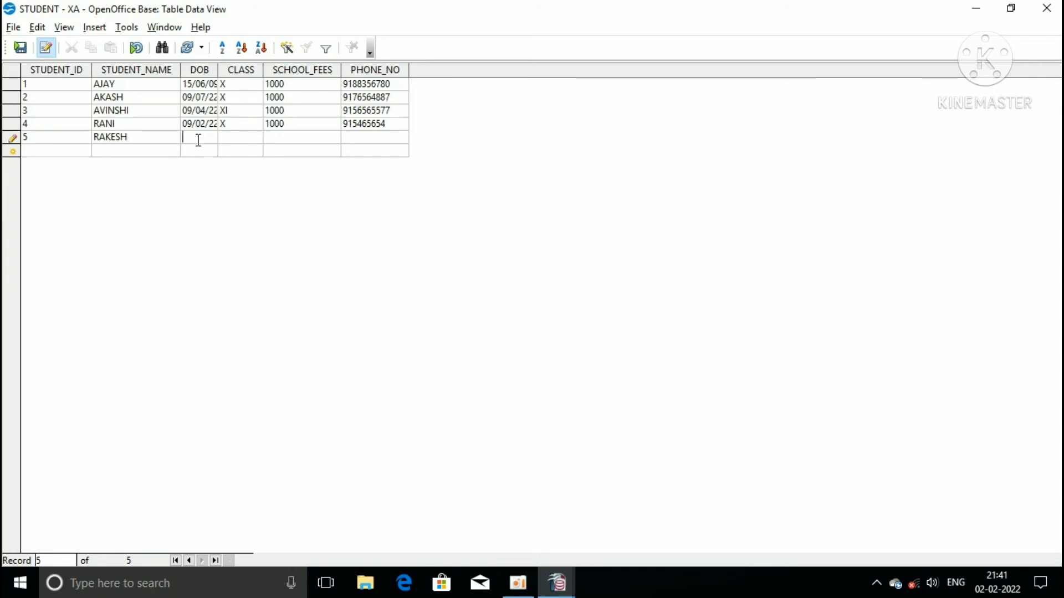
drag(218, 70, 251, 70)
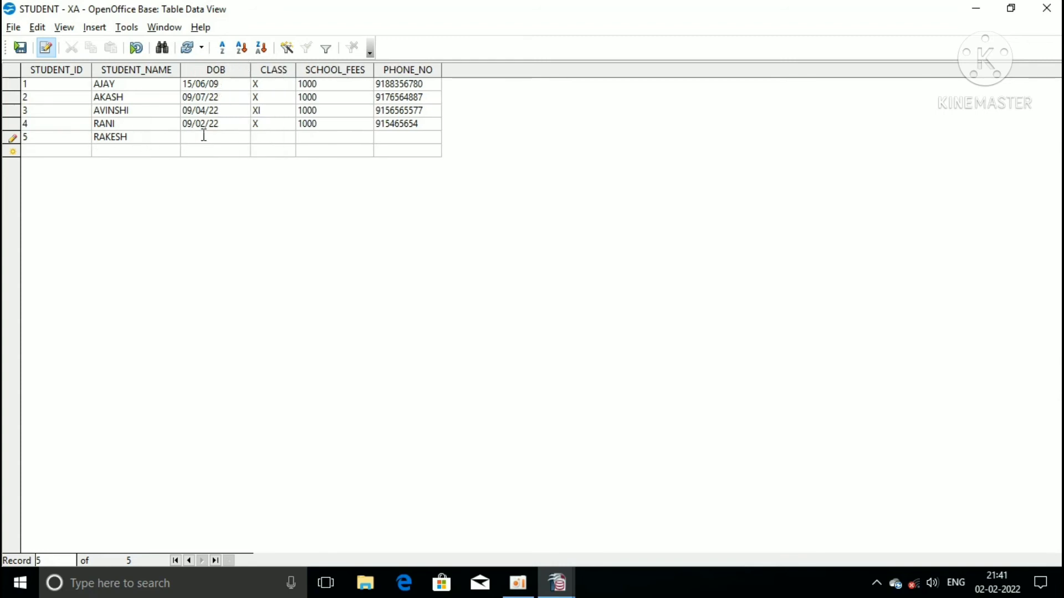
text(09/02/23)
Step: Fill in class XI, fees 1000 and the student's phone number, then save the record
key(Tab)
text(XI)
key(Tab)
text(1000)
key(Tab)
text(913432345)
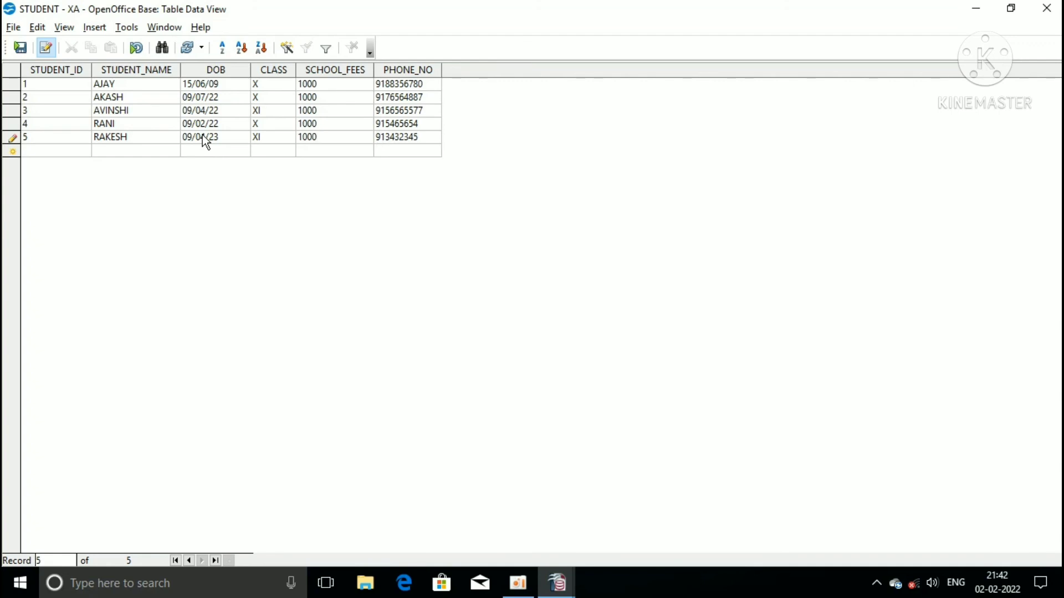
click(22, 48)
Step: Close the table and reopen the STUDENT1 report, now listing five students
click(1047, 8)
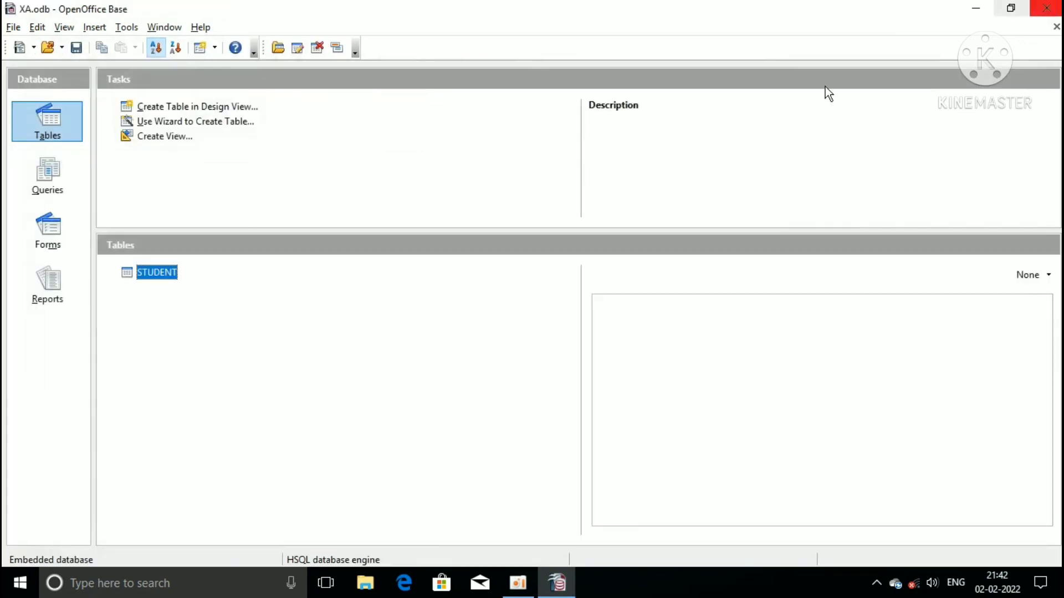
click(50, 286)
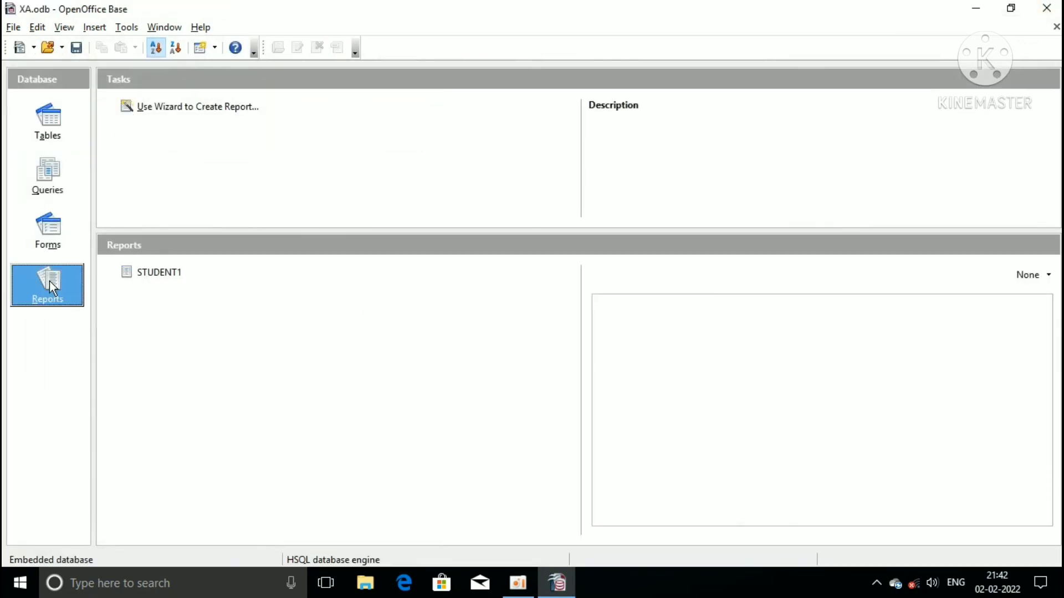
double_click(154, 273)
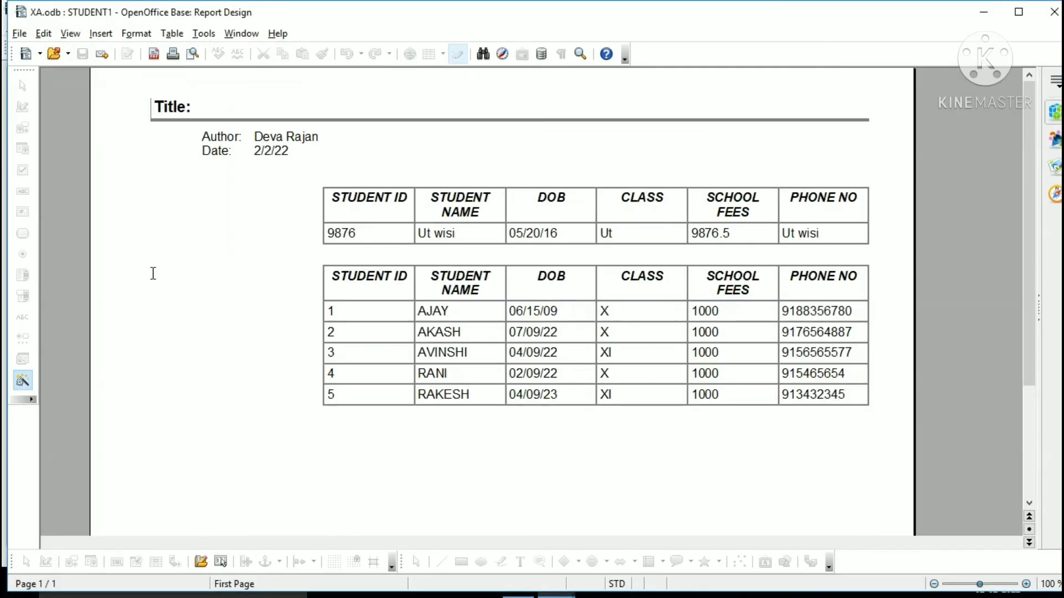